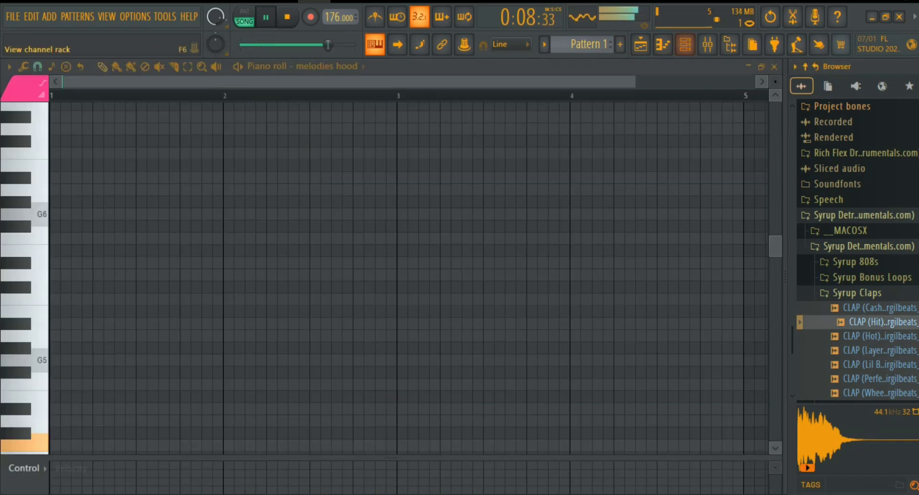
Add the CLAP (Hit) sample to the channel rack as a new channel and open its piano roll
{"action": "left_click", "coordinate": [686, 44]}
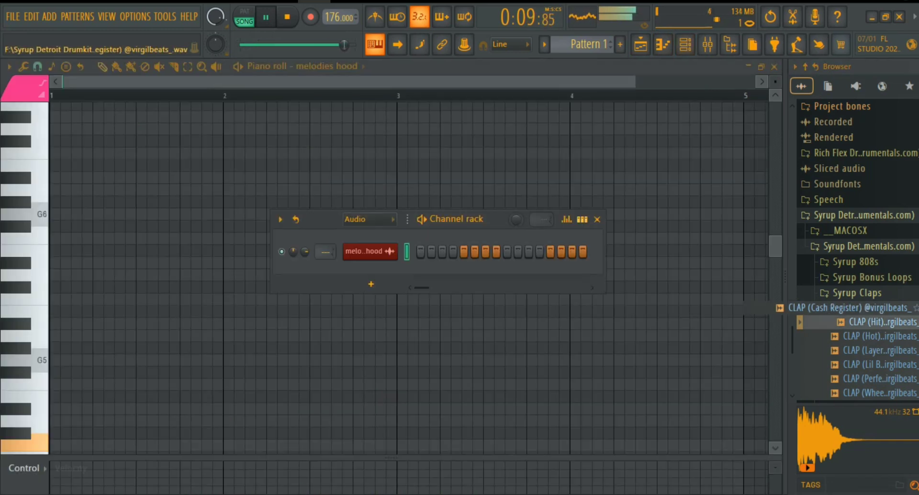
{"action": "left_click_drag", "start_coordinate": [869, 321], "coordinate": [345, 280]}
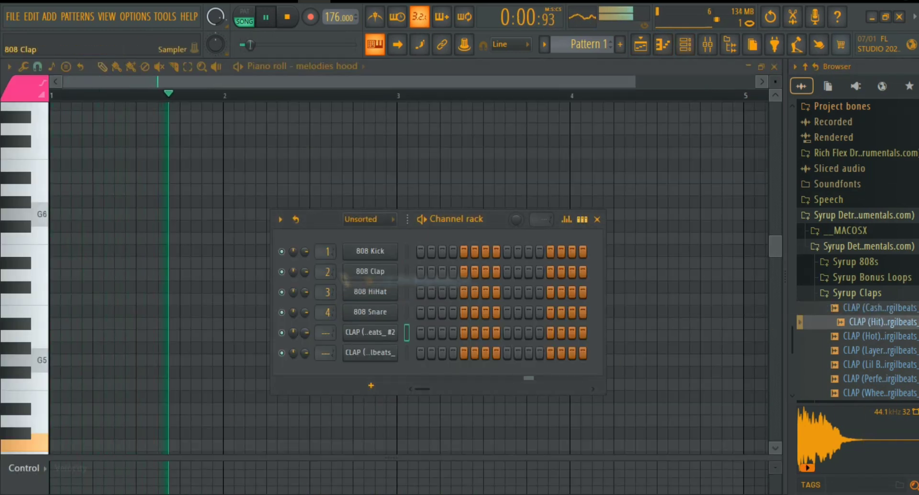
{"action": "right_click", "coordinate": [395, 352]}
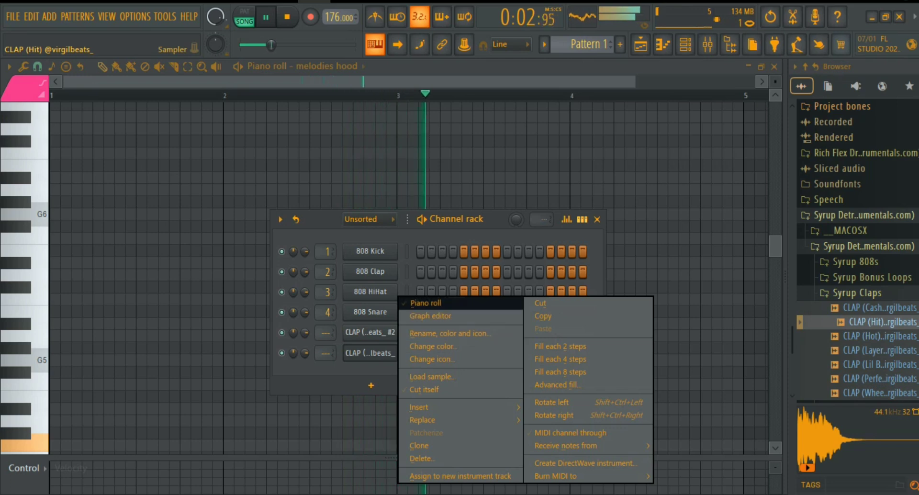
{"action": "left_click", "coordinate": [417, 302]}
Place a C5 clap note on the third beat of each of bars 1 to 4
{"action": "key", "text": "space"}
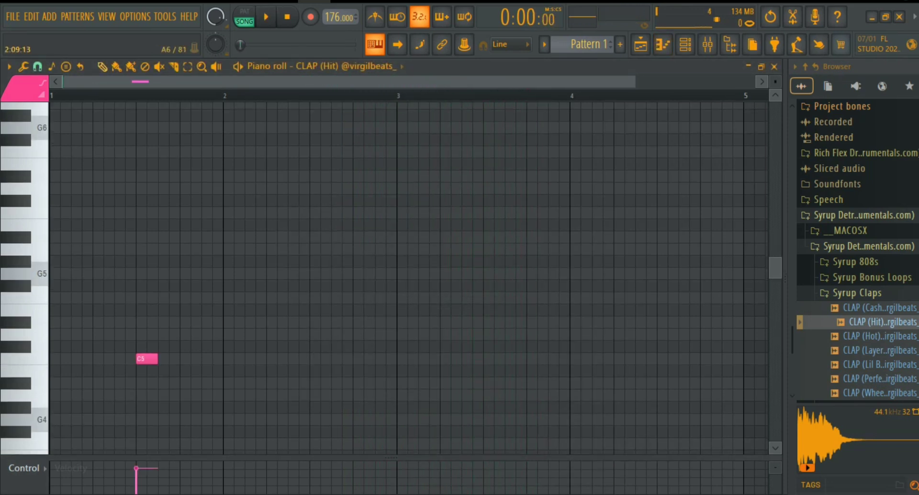
{"action": "key", "text": "space"}
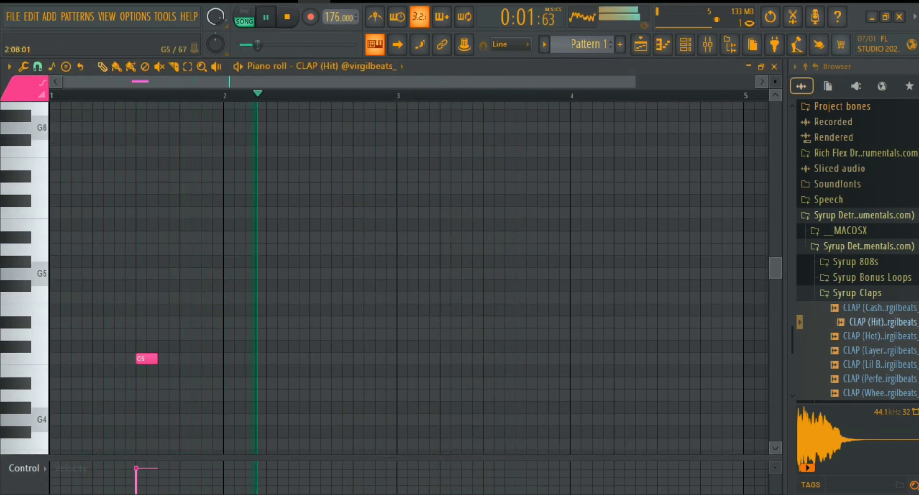
{"action": "key", "text": "space"}
{"action": "left_click", "coordinate": [320, 359]}
{"action": "left_click", "coordinate": [489, 359]}
{"action": "left_click", "coordinate": [673, 359]}
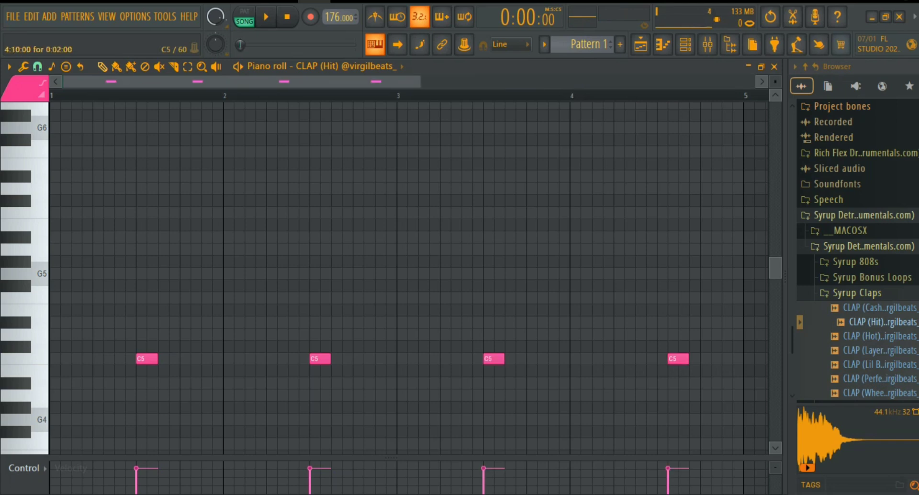
Duplicate the four clap notes into bars 5 to 8, deselect them and play the pattern
{"action": "key", "text": "ctrl+a"}
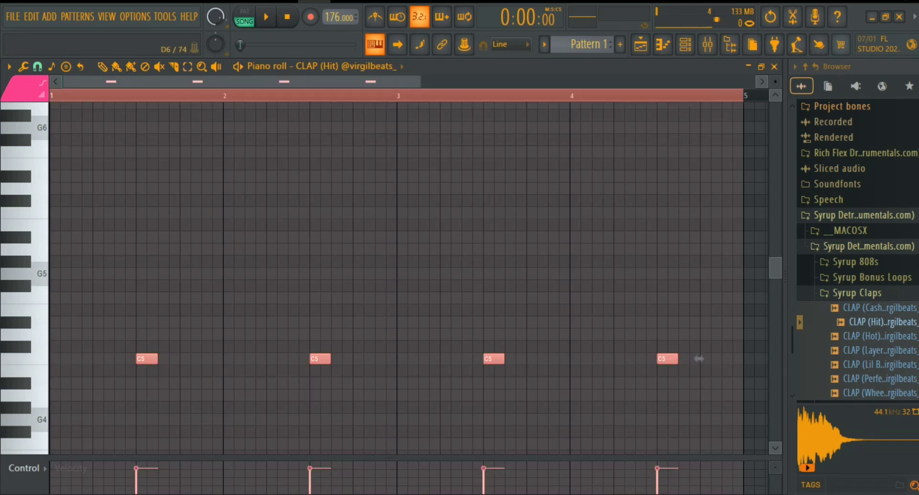
{"action": "key", "text": "ctrl+b"}
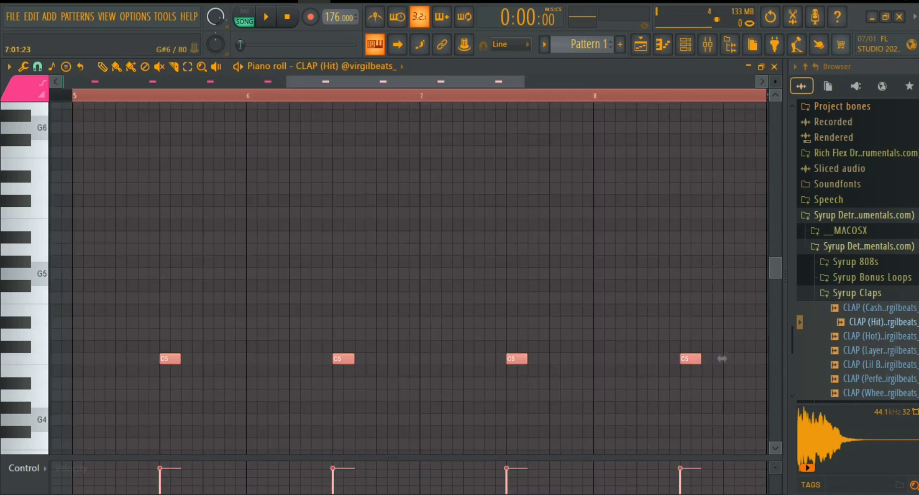
{"action": "key", "text": "ctrl+d"}
{"action": "key", "text": "space"}
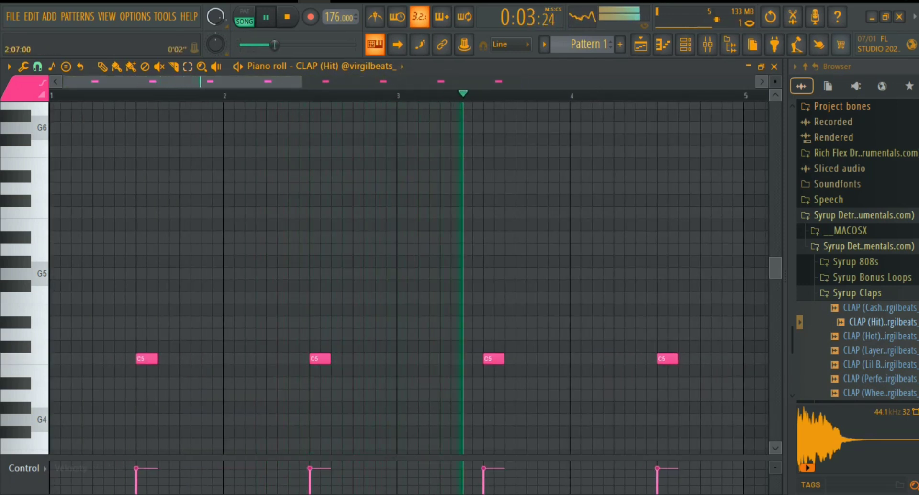
{"action": "left_click_drag", "start_coordinate": [300, 81], "coordinate": [463, 81]}
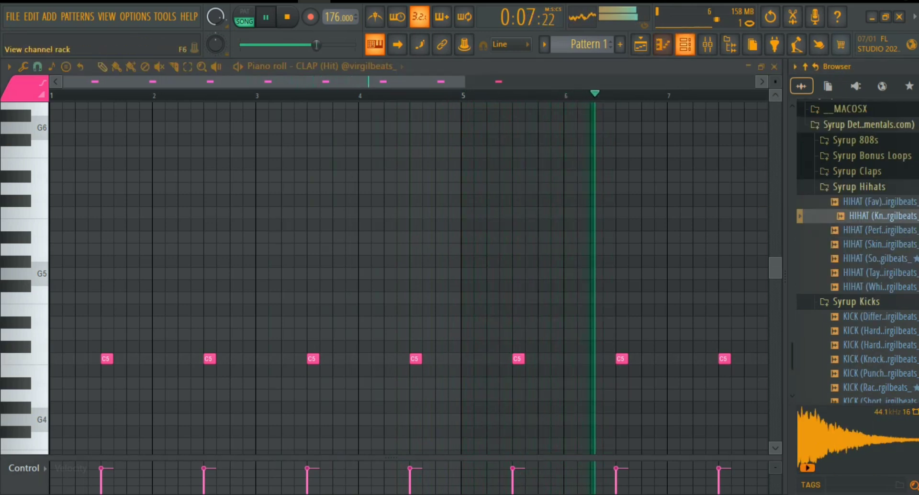
Add the HIHAT (Knife) sample as a new channel and open its piano roll
{"action": "left_click", "coordinate": [686, 44]}
{"action": "left_click_drag", "start_coordinate": [881, 215], "coordinate": [371, 404]}
{"action": "right_click", "coordinate": [383, 374]}
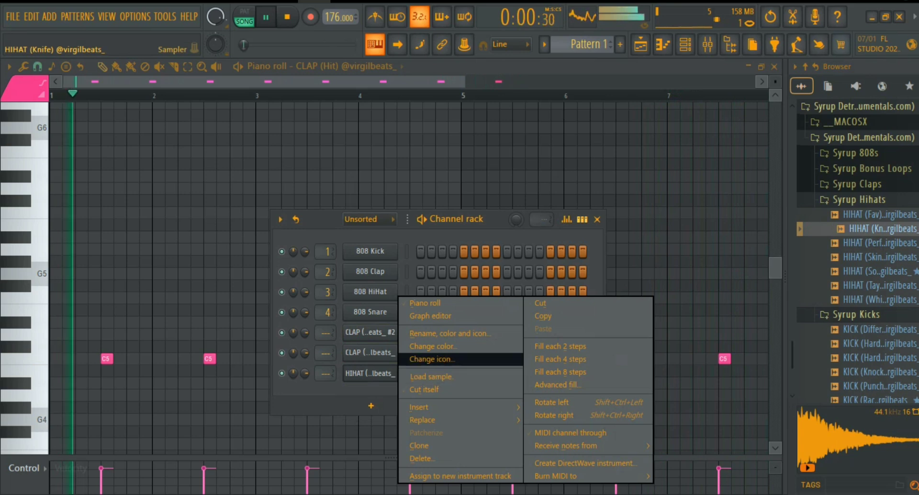
{"action": "left_click", "coordinate": [425, 303]}
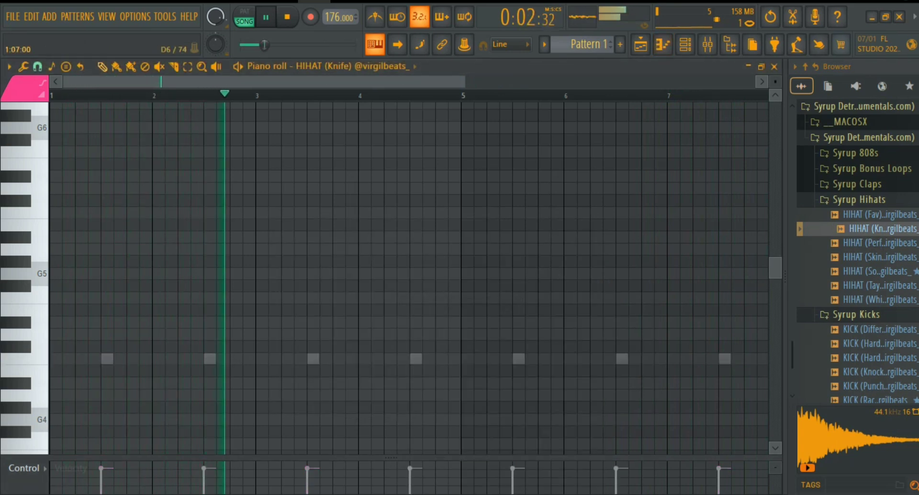
Place two consecutive A4 hi-hat notes at the start of bar 1, lowering the second one's velocity to about 65%
{"action": "key", "text": "space"}
{"action": "left_click", "coordinate": [56, 396]}
{"action": "scroll", "coordinate": [58, 395], "scroll_direction": "up", "scroll_amount": 3}
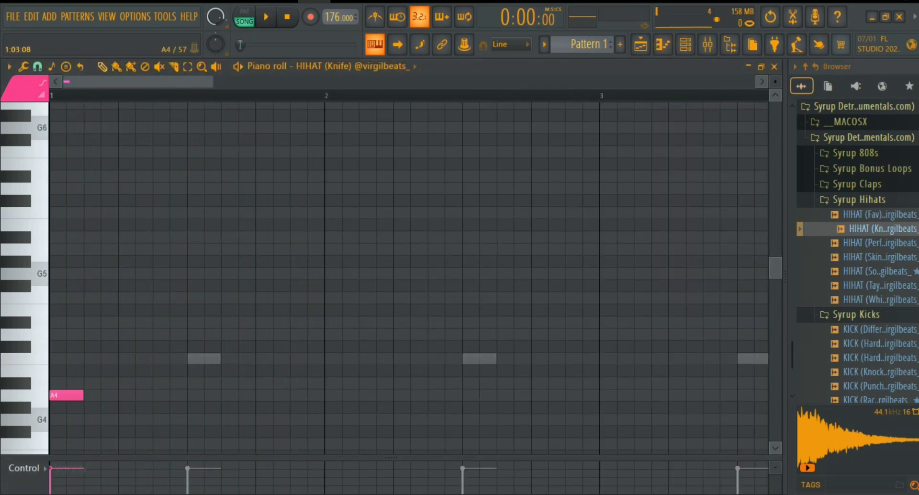
{"action": "left_click", "coordinate": [93, 395]}
{"action": "key", "text": "space"}
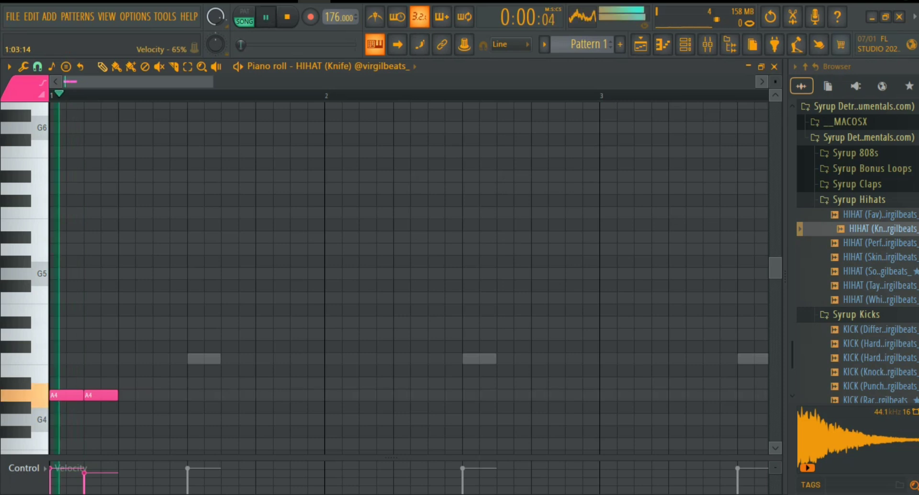
{"action": "key", "text": "space"}
Duplicate the two hi-hat notes repeatedly until they fill the pattern through the end of bar 8
{"action": "key", "text": "ctrl+a"}
{"action": "key", "text": "ctrl+b"}
{"action": "key", "text": "ctrl+b"}
{"action": "key", "text": "ctrl+b"}
{"action": "key", "text": "ctrl+b"}
{"action": "key", "text": "ctrl+b"}
{"action": "key", "text": "ctrl+b"}
{"action": "key", "text": "ctrl+b"}
{"action": "key", "text": "ctrl+b"}
{"action": "key", "text": "ctrl+b"}
{"action": "key", "text": "ctrl+b"}
{"action": "key", "text": "ctrl+b"}
{"action": "key", "text": "ctrl+b"}
{"action": "key", "text": "ctrl+b"}
{"action": "key", "text": "ctrl+b"}
{"action": "key", "text": "ctrl+b"}
{"action": "key", "text": "ctrl+b"}
{"action": "key", "text": "ctrl+b"}
{"action": "key", "text": "ctrl+b"}
{"action": "key", "text": "ctrl+b"}
{"action": "key", "text": "ctrl+b"}
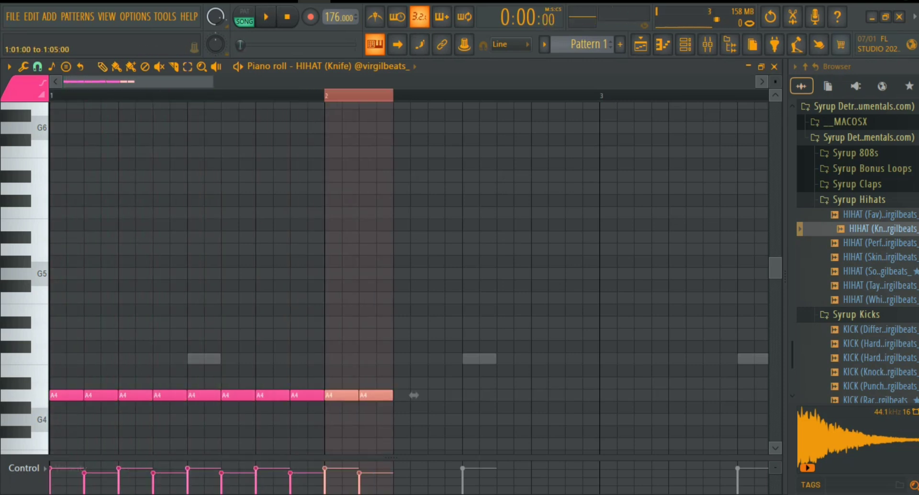
{"action": "key", "text": "ctrl+b"}
{"action": "key", "text": "ctrl+b"}
{"action": "key", "text": "ctrl+b"}
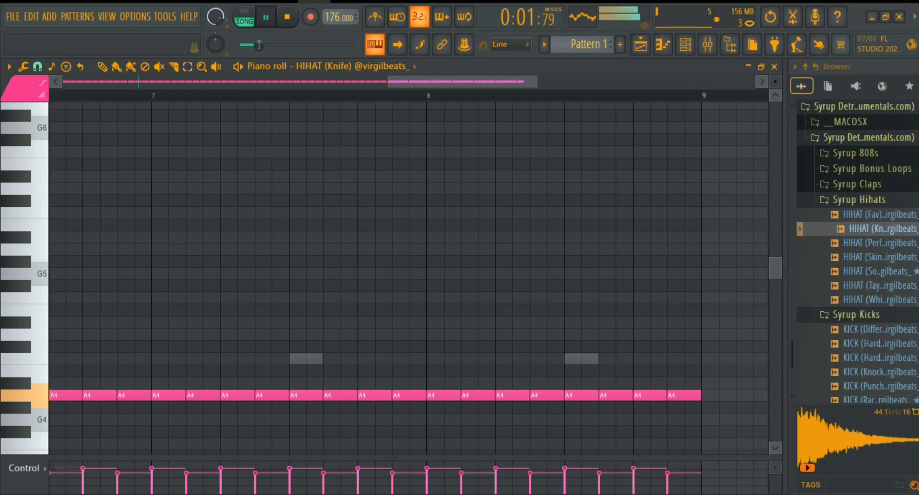
{"action": "scroll", "coordinate": [475, 95], "scroll_direction": "down", "scroll_amount": 5}
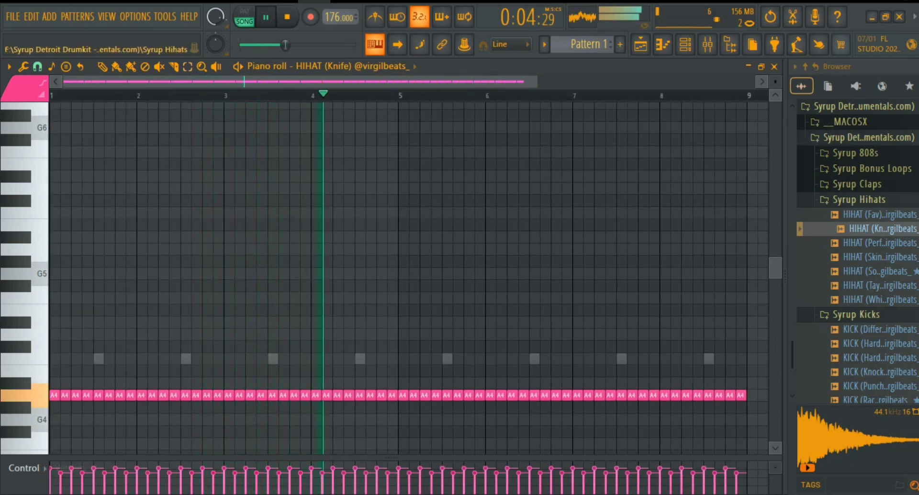
Add the SNARE (Bloody) sample as a new channel and open its piano roll
{"action": "left_click", "coordinate": [859, 200]}
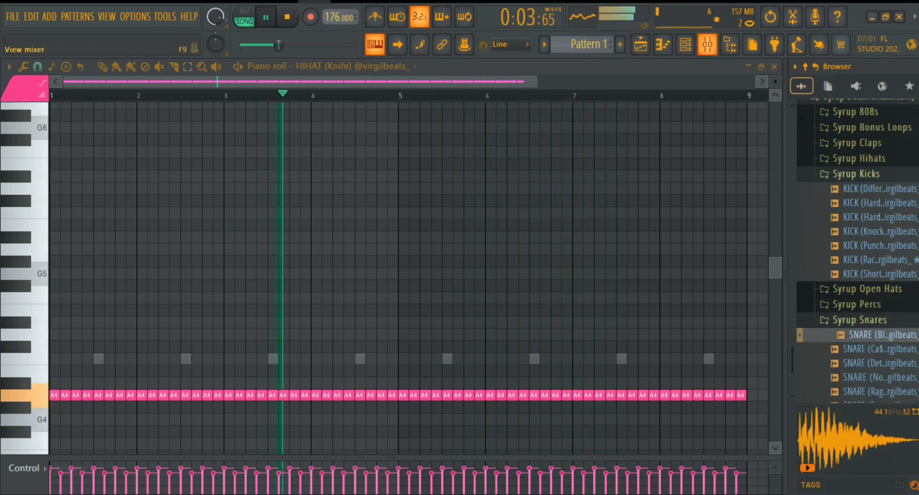
{"action": "left_click", "coordinate": [685, 45]}
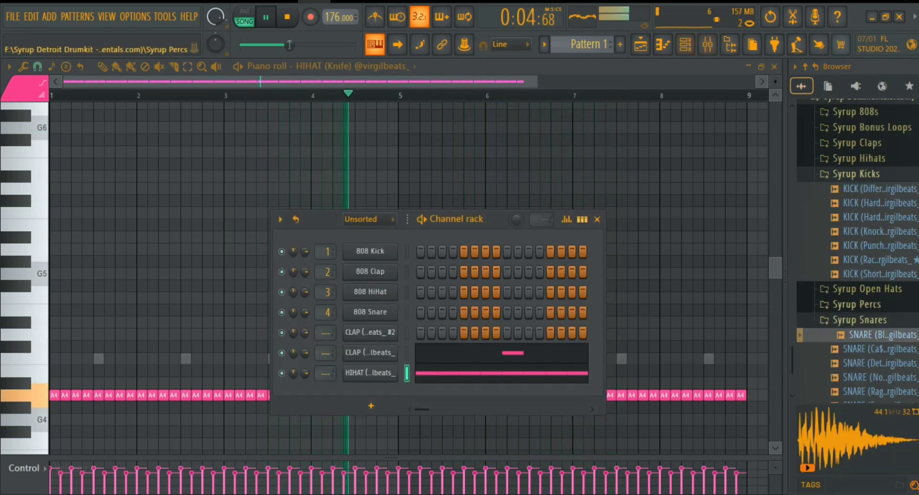
{"action": "left_click_drag", "start_coordinate": [881, 335], "coordinate": [351, 411]}
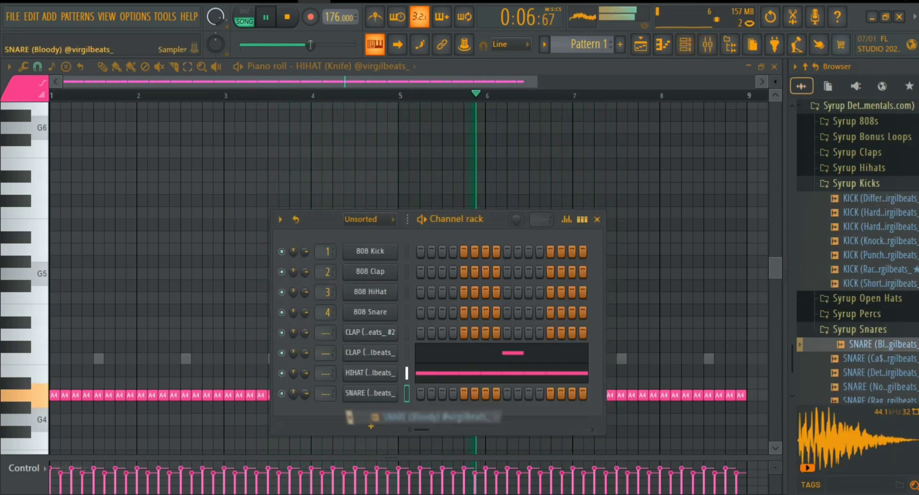
{"action": "right_click", "coordinate": [371, 394]}
{"action": "left_click", "coordinate": [425, 303]}
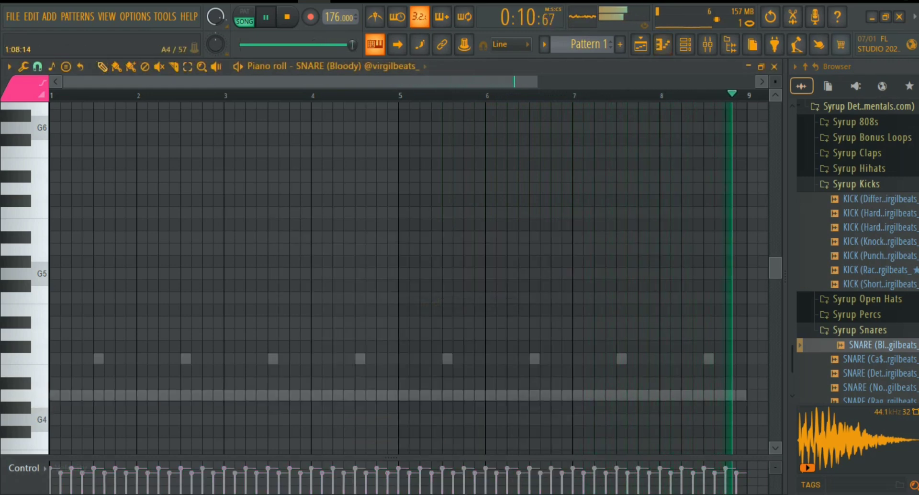
Place A4 snare notes on step 3 of bar 1, step 5 of bar 2, step 15 of bar 3 and step 3 of bar 4
{"action": "left_click", "coordinate": [54, 395]}
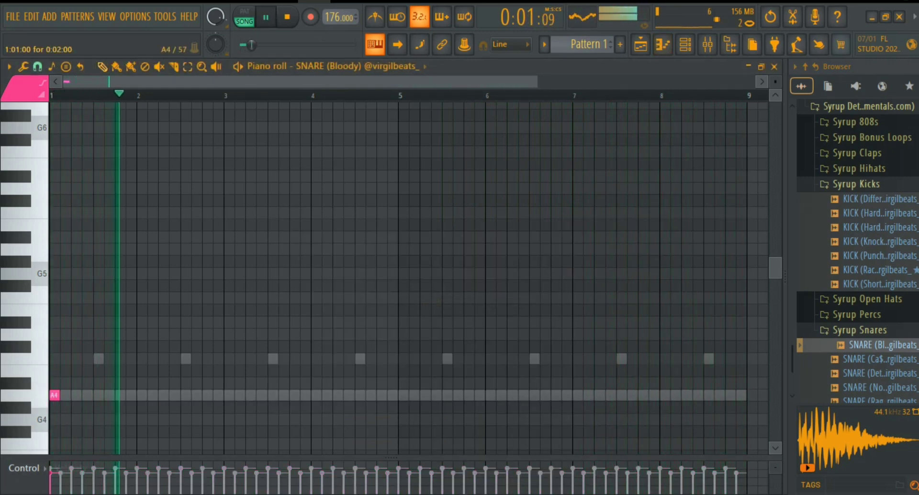
{"action": "left_click_drag", "start_coordinate": [54, 395], "coordinate": [65, 395]}
{"action": "key", "text": "space"}
{"action": "key", "text": "space"}
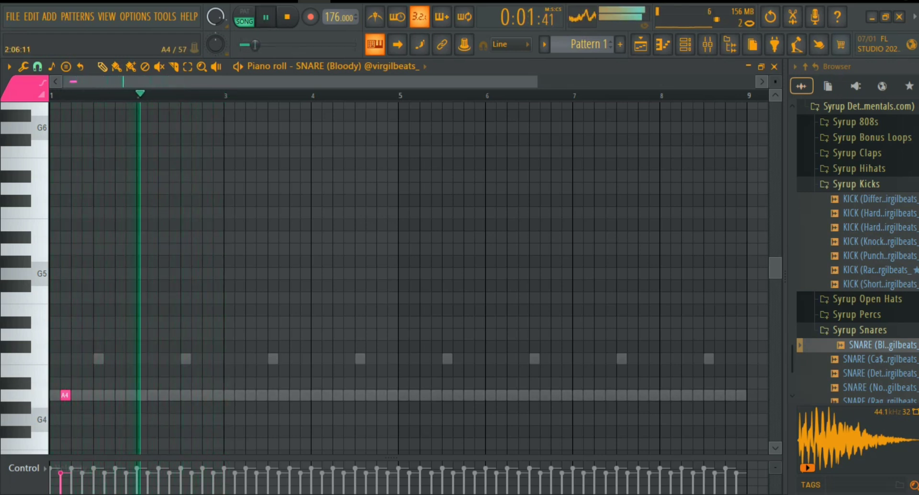
{"action": "key", "text": "space"}
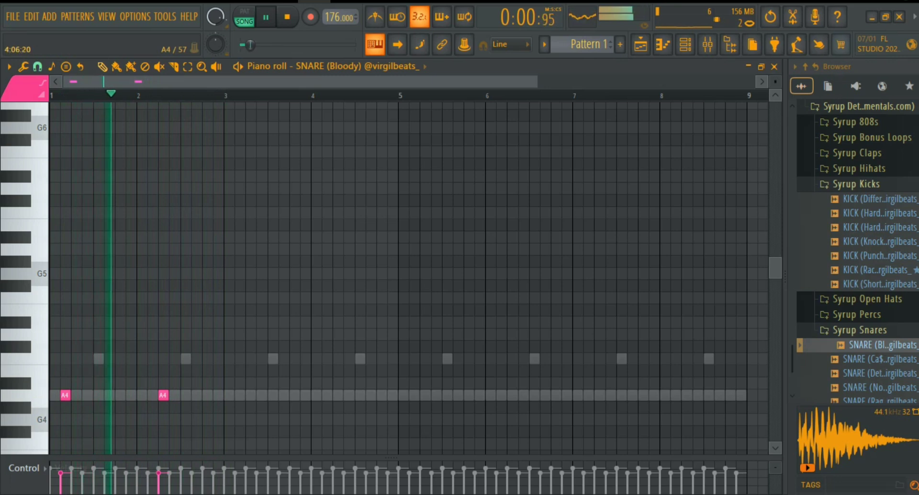
{"action": "left_click_drag", "start_coordinate": [536, 81], "coordinate": [391, 81]}
{"action": "key", "text": "space"}
{"action": "key", "text": "space"}
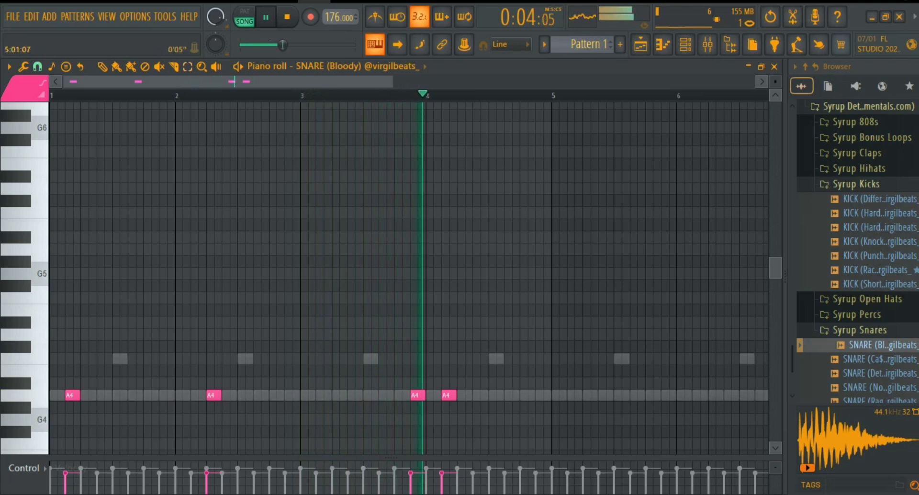
Select bars 1 to 4 of the snare pattern, duplicate them into bars 5 to 8 and deselect the notes
{"action": "left_click_drag", "start_coordinate": [553, 95], "coordinate": [51, 96]}
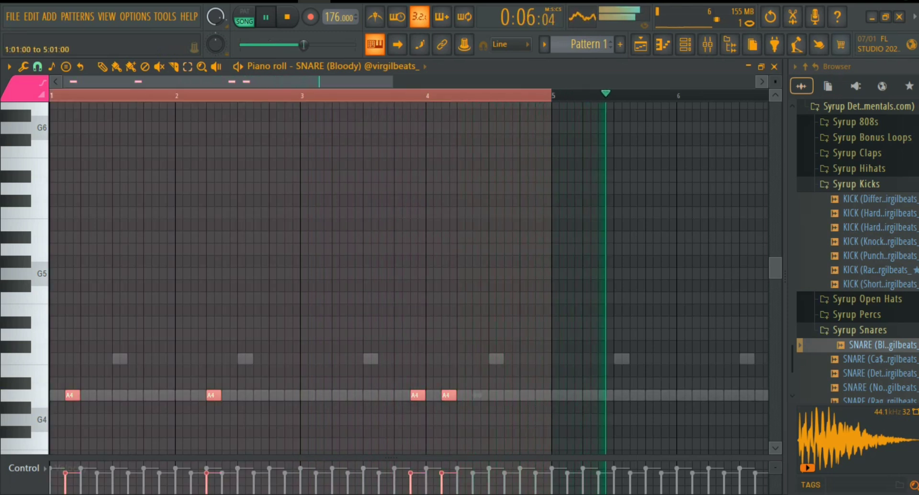
{"action": "key", "text": "ctrl+b"}
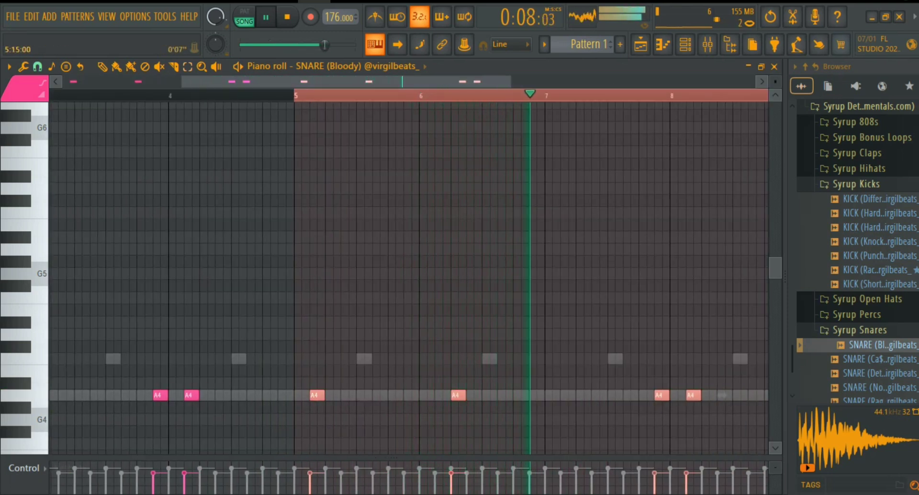
{"action": "key", "text": "ctrl+d"}
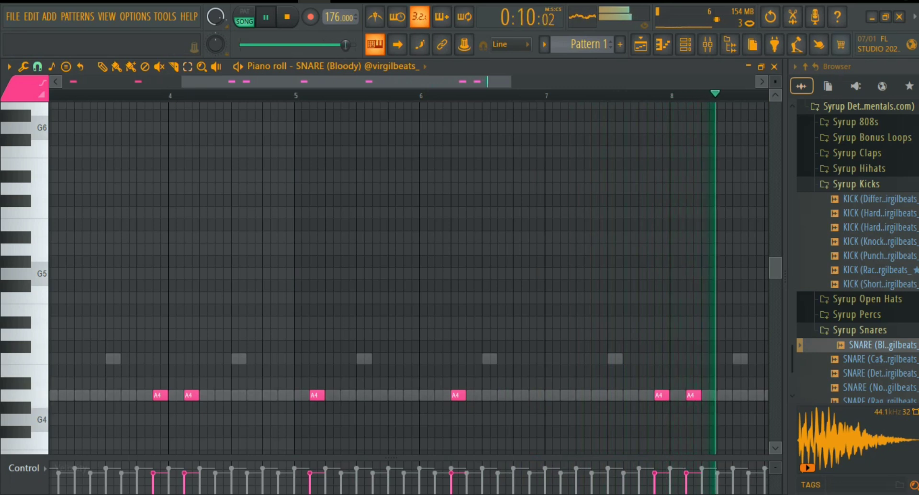
Add two A4 snare notes at the end of bar 8, on steps 13 and 15
{"action": "left_click_drag", "start_coordinate": [182, 82], "coordinate": [63, 82]}
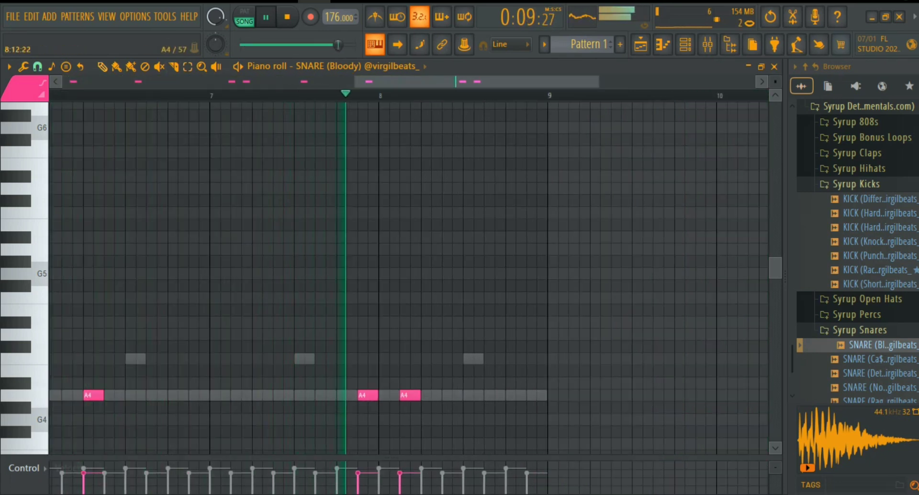
{"action": "left_click", "coordinate": [511, 396]}
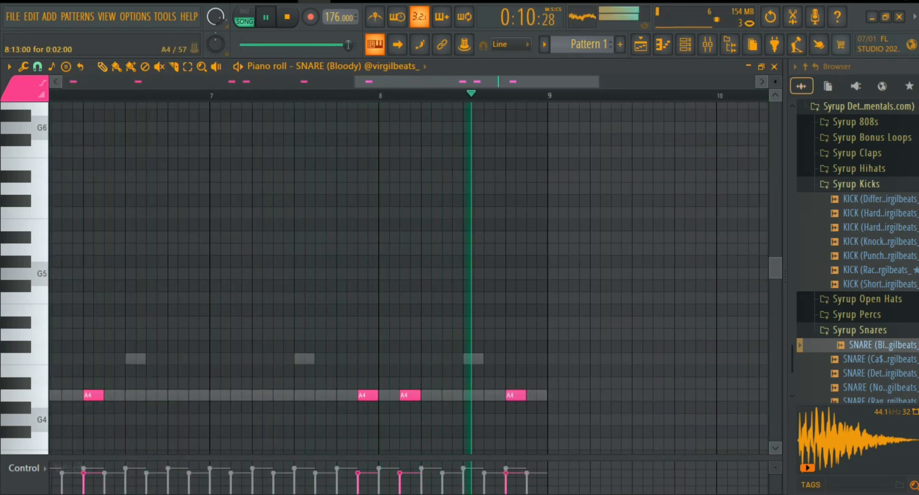
{"action": "left_click", "coordinate": [533, 396]}
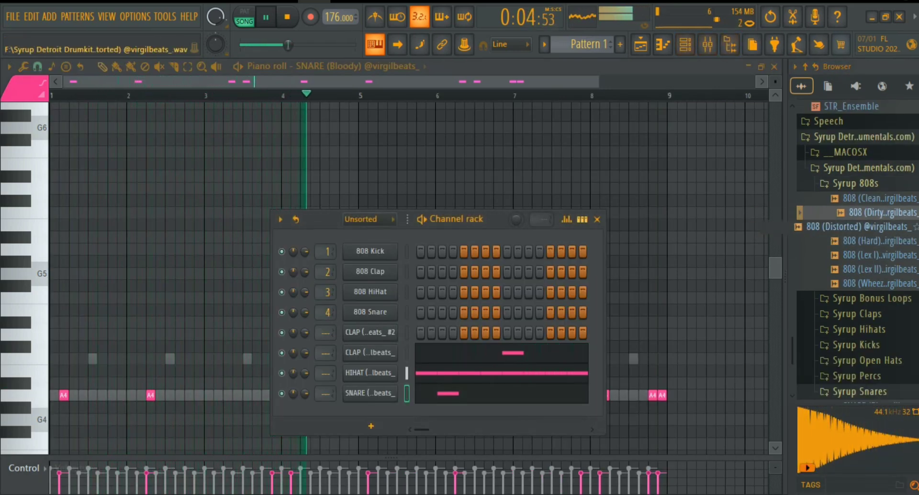
Add the 808 (Dirty Spinz) sample as a new channel and open its piano roll
{"action": "left_click_drag", "start_coordinate": [842, 213], "coordinate": [331, 445]}
{"action": "right_click", "coordinate": [370, 439]}
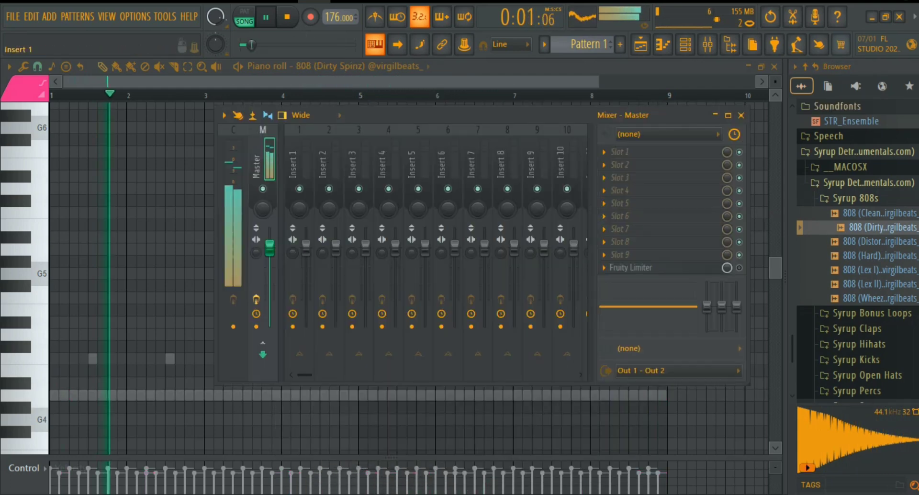
Route the 808 channel to mixer Insert 1 and add Fruity Soft Clipper with its threshold adjusted and post gain at 84%
{"action": "right_click", "coordinate": [293, 162]}
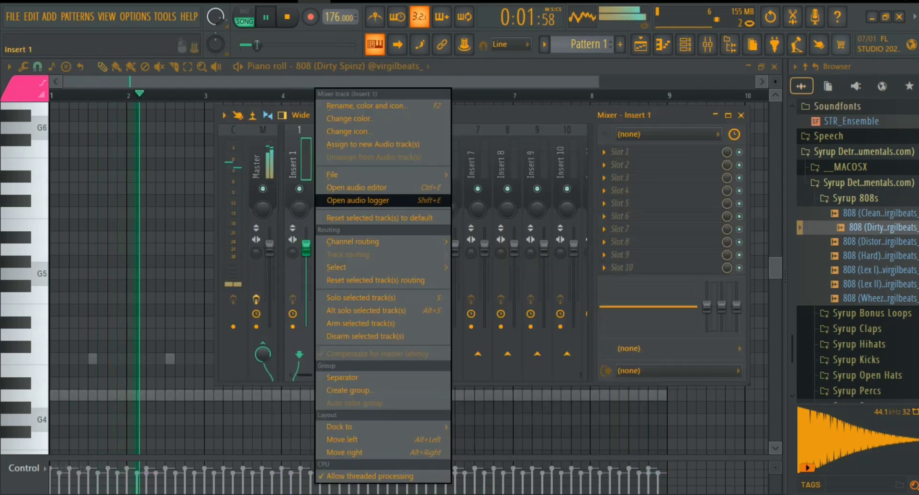
{"action": "left_click", "coordinate": [561, 241]}
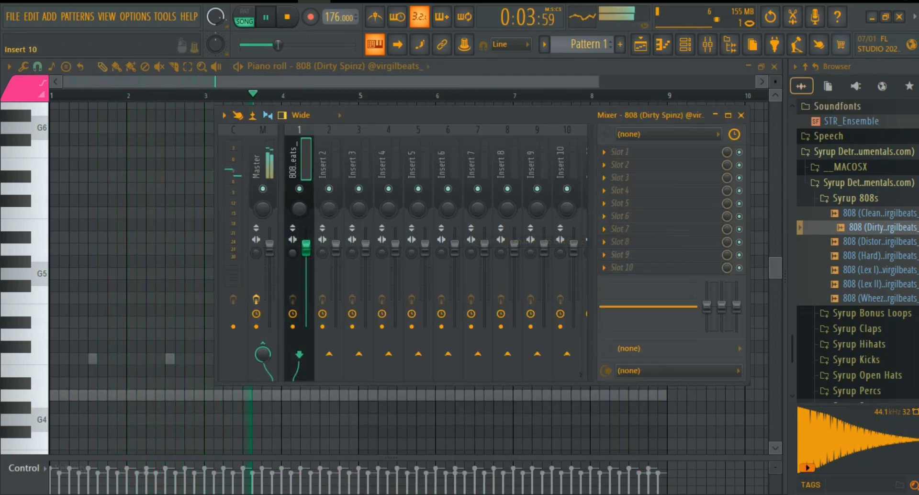
{"action": "key", "text": "F8"}
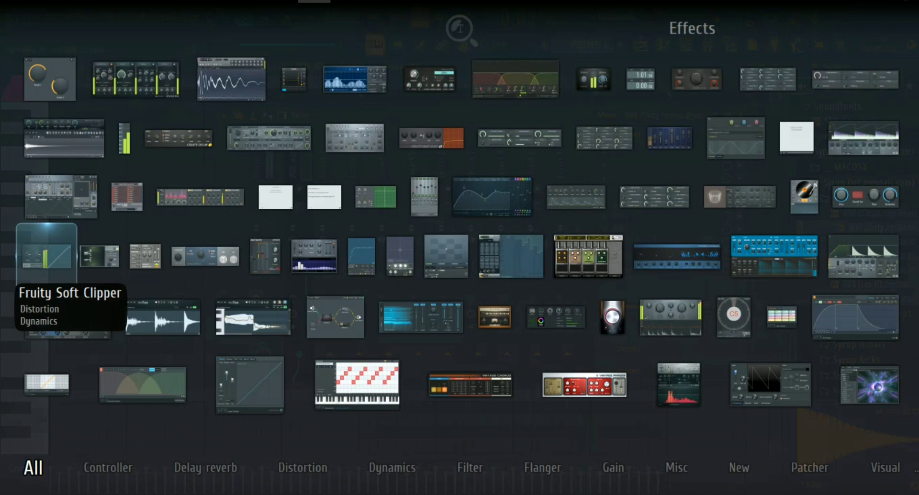
{"action": "left_click", "coordinate": [46, 254]}
{"action": "left_click_drag", "start_coordinate": [99, 245], "coordinate": [164, 220]}
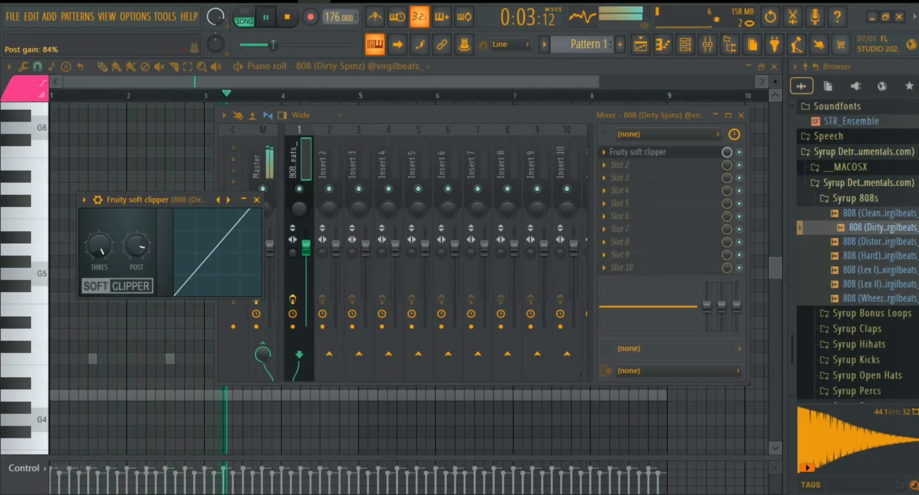
Add Fruity WaveShaper with its curve's midpoint raised, and enable the 808's volume envelope with 39% sustain and a shortened decay
{"action": "key", "text": "F8"}
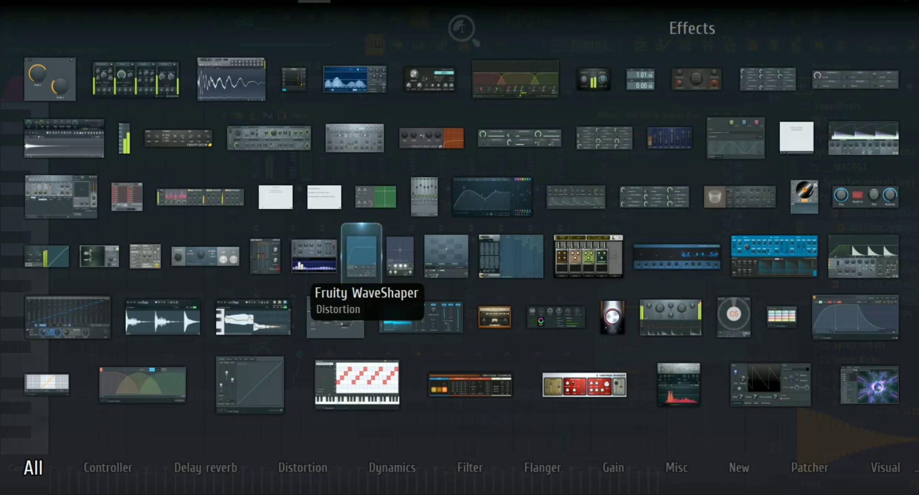
{"action": "left_click", "coordinate": [362, 252]}
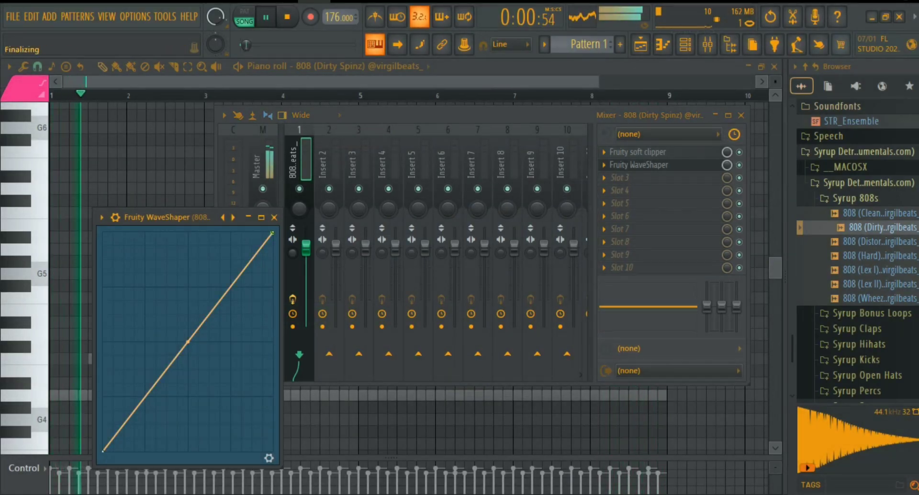
{"action": "left_click_drag", "start_coordinate": [188, 341], "coordinate": [188, 307]}
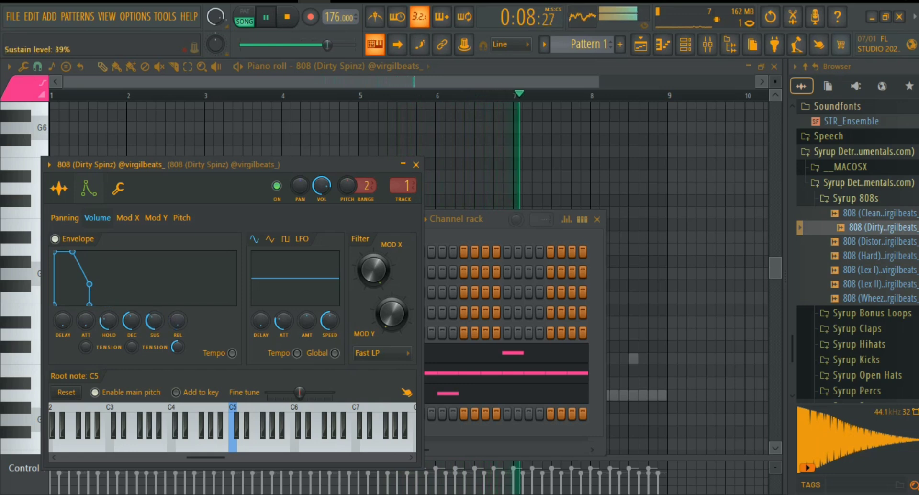
{"action": "left_click_drag", "start_coordinate": [132, 321], "coordinate": [132, 331]}
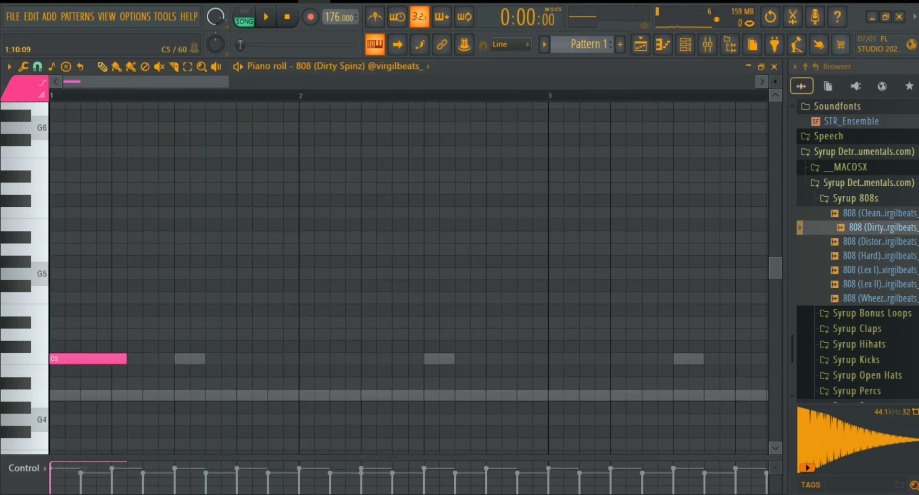
Place 808 notes at C5 on steps 1 and 13 of bar 1 and at A4 on step 5 of bar 2, checking with playback
{"action": "left_click", "coordinate": [238, 359]}
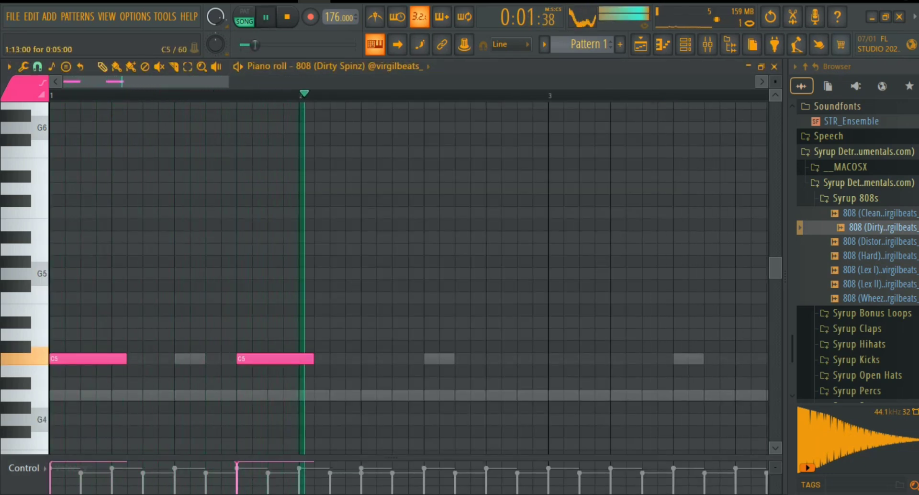
{"action": "key", "text": "space"}
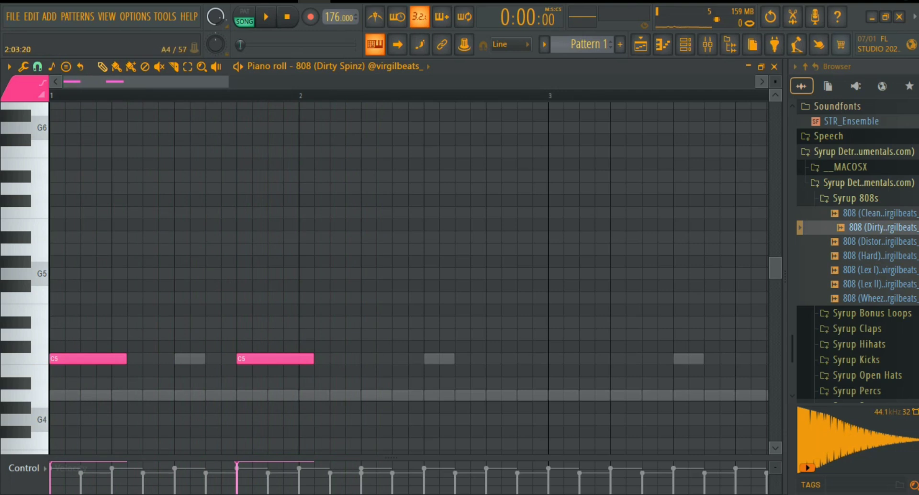
{"action": "left_click", "coordinate": [341, 395]}
{"action": "key", "text": "space"}
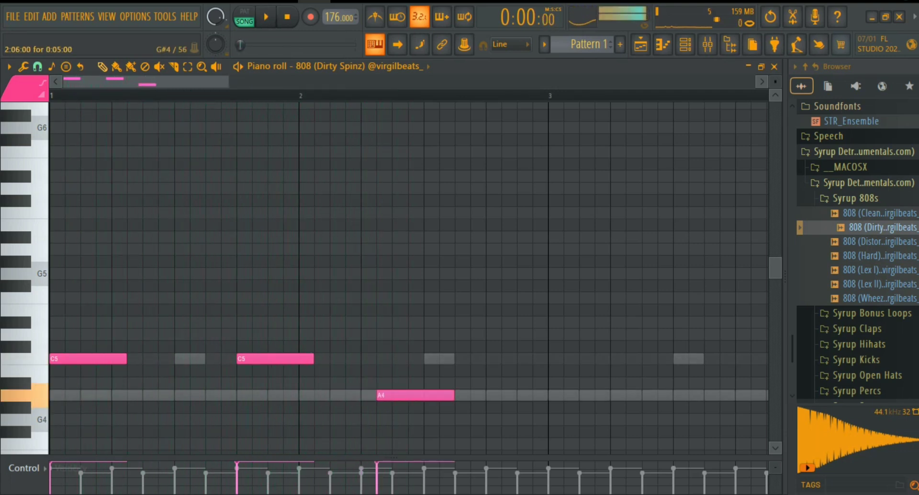
{"action": "key", "text": "space"}
{"action": "left_click_drag", "start_coordinate": [396, 397], "coordinate": [380, 396]}
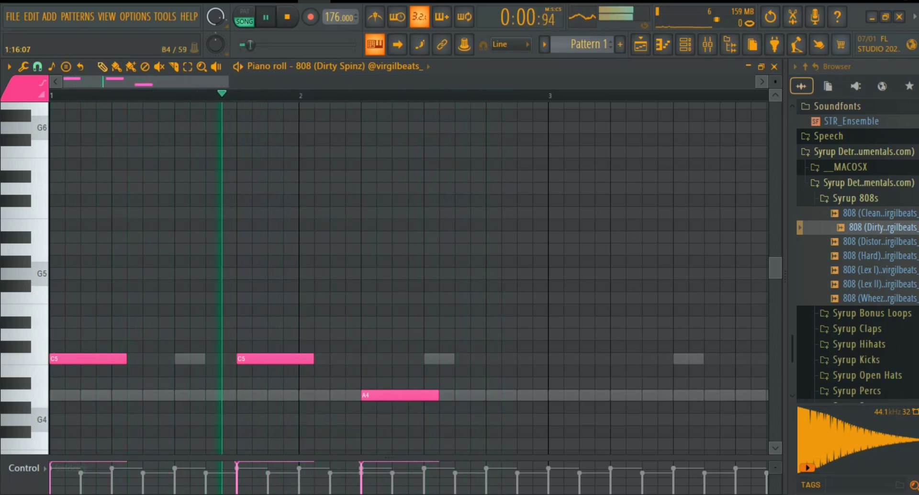
{"action": "key", "text": "space"}
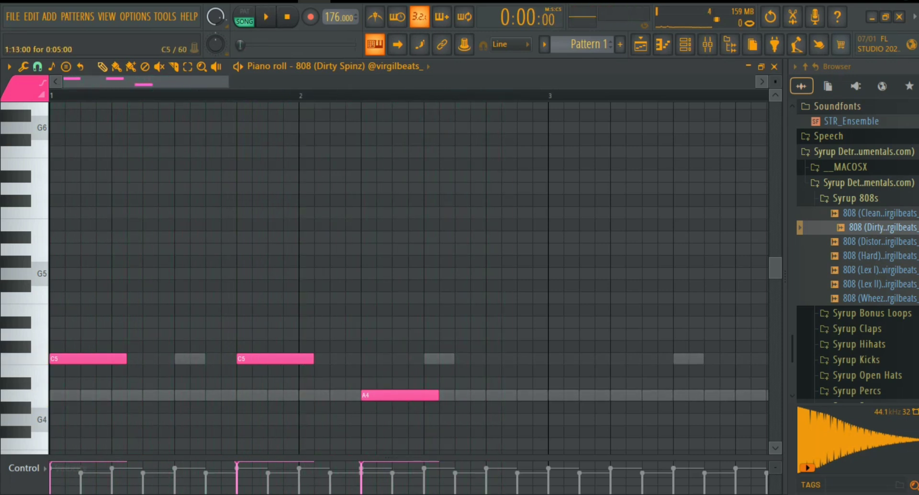
Try an extra C5 808 note on step 7 of bar 1 and listen to it
{"action": "key", "text": "space"}
{"action": "key", "text": "space"}
{"action": "left_click", "coordinate": [151, 358]}
{"action": "key", "text": "space"}
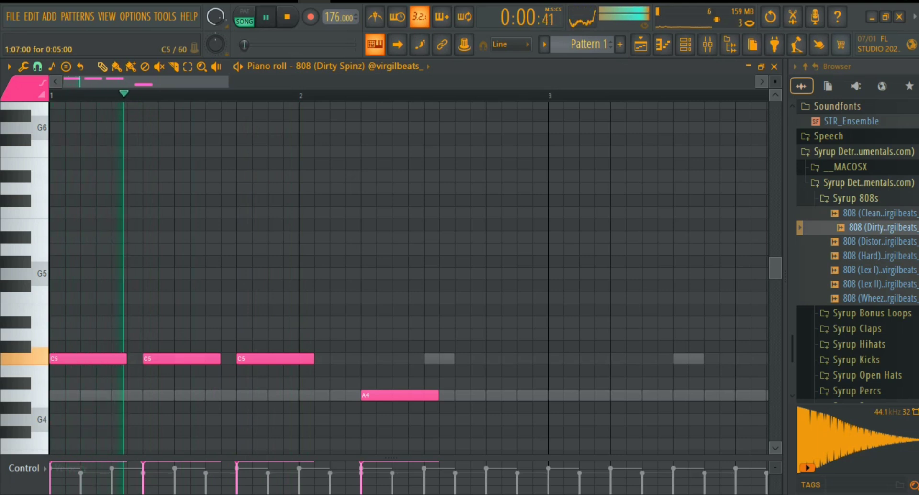
{"action": "key", "text": "space"}
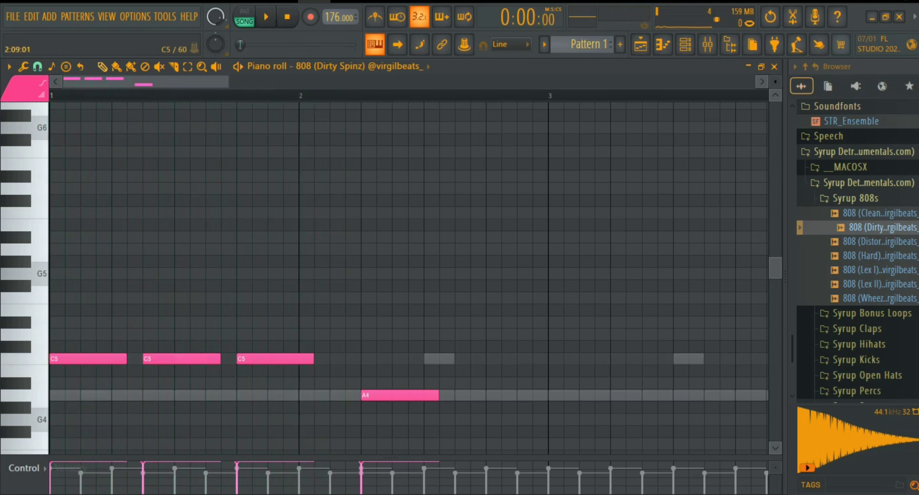
Set the 808 to A4 on steps 3 and 9 of bar 2 and C5 on steps 1 and 13 of bar 3
{"action": "key", "text": "space"}
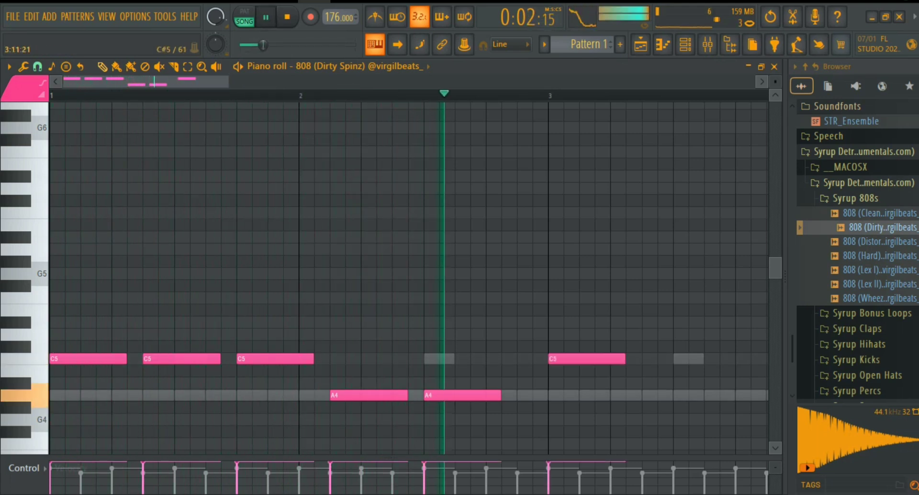
{"action": "left_click", "coordinate": [739, 358]}
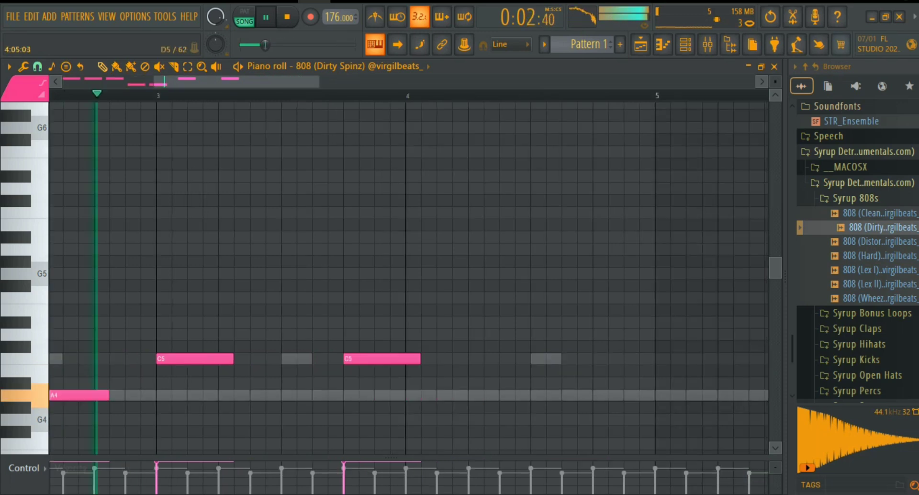
Try D5 808 notes on steps 3 and 9 of bar 4
{"action": "left_click", "coordinate": [475, 335]}
{"action": "left_click_drag", "start_coordinate": [475, 335], "coordinate": [445, 334]}
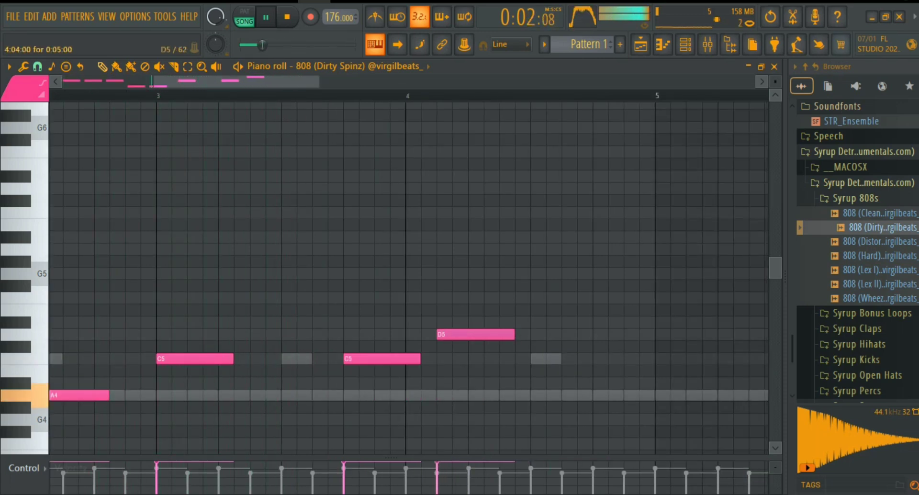
{"action": "left_click", "coordinate": [539, 335]}
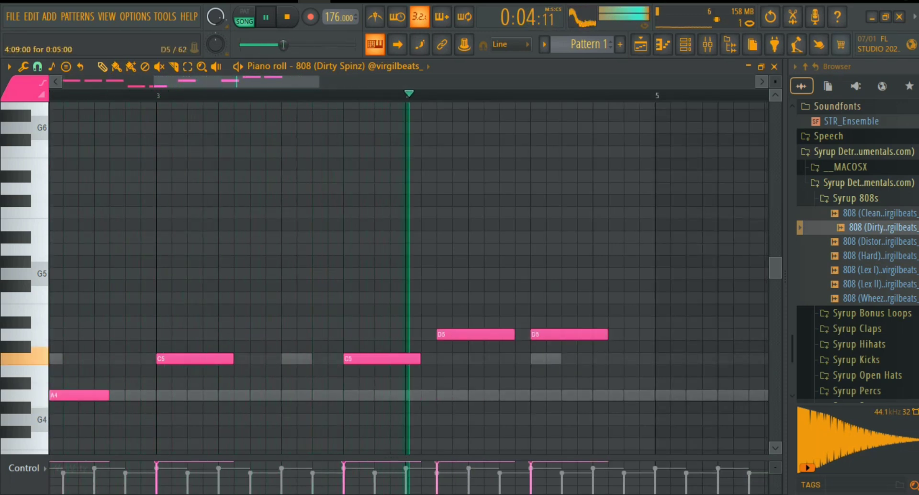
Place 808 notes at C5 on step 15 of bar 3, and A4, C5 and F5 on steps 3, 9 and 15 of bar 4
{"action": "key", "text": "space"}
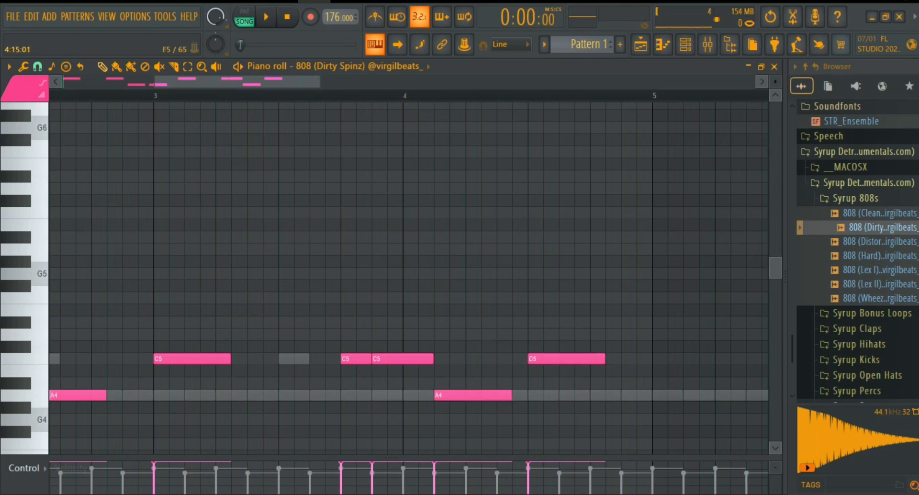
{"action": "left_click", "coordinate": [637, 298]}
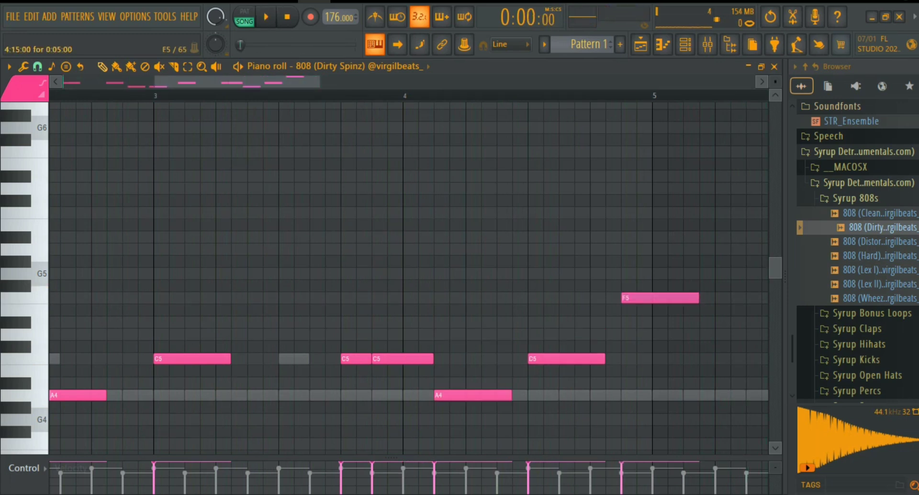
Duplicate 808 bars 1 to 4 into bars 5 to 8, then add C5 on step 7 of bars 5 and 7 and end bar 8 on C5
{"action": "left_click_drag", "start_coordinate": [652, 96], "coordinate": [50, 96]}
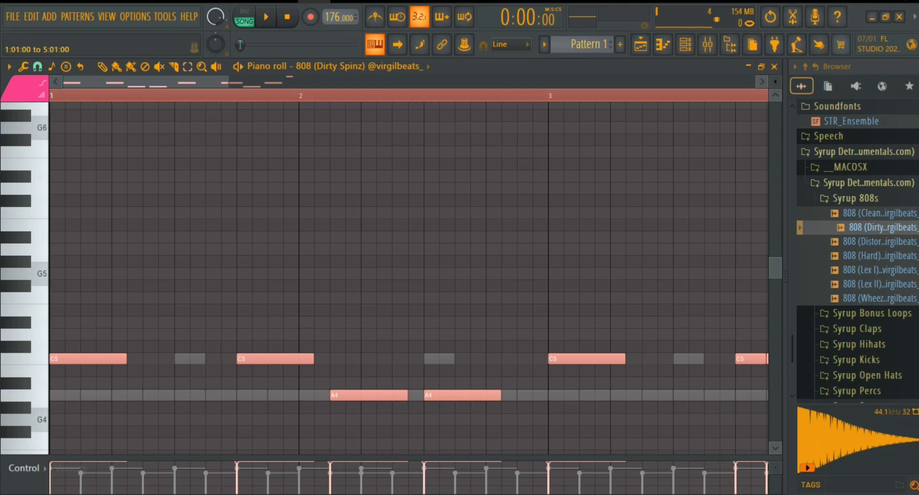
{"action": "key", "text": "ctrl+b"}
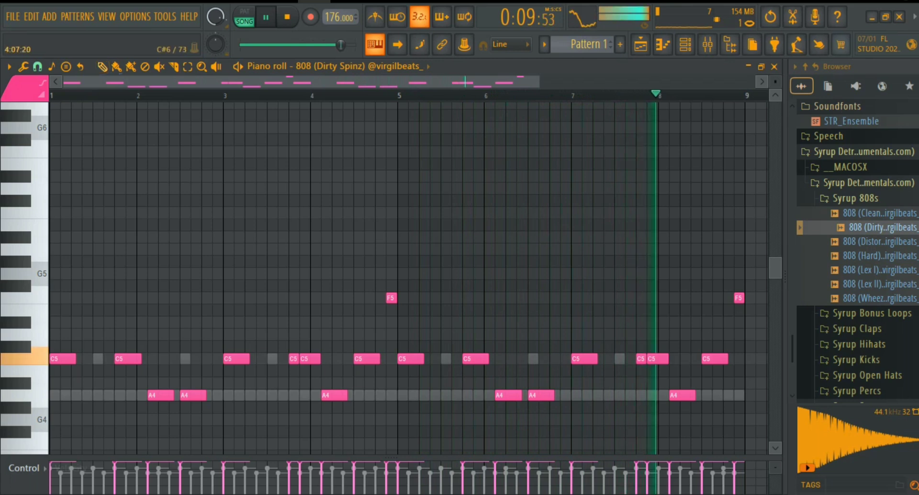
{"action": "left_click", "coordinate": [435, 358]}
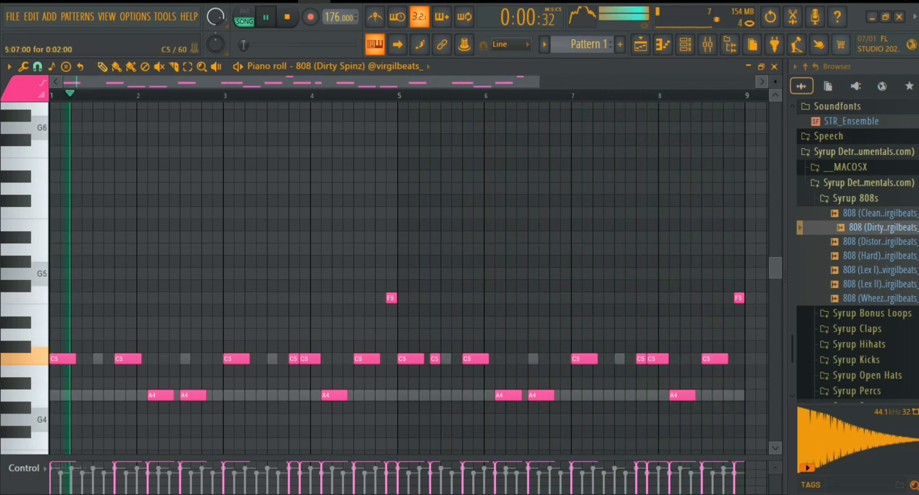
{"action": "right_click", "coordinate": [435, 359]}
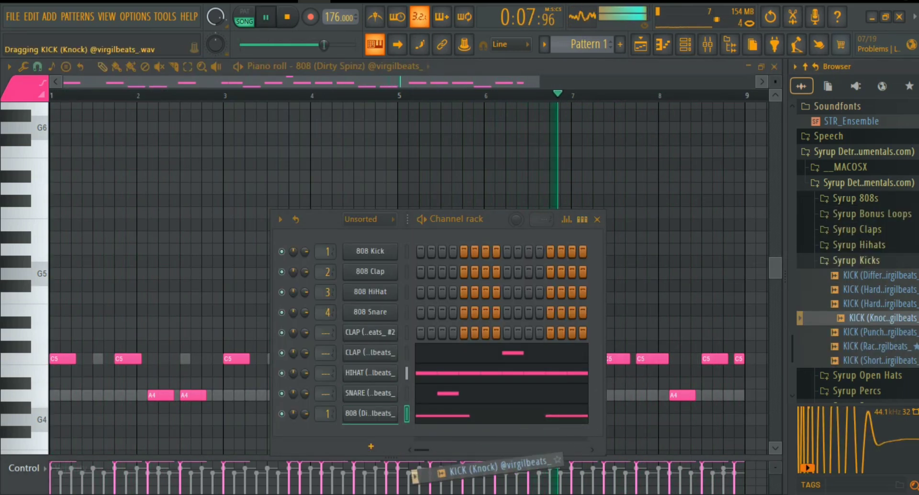
Add the KICK (Knock) sample as a new channel and open its piano roll
{"action": "left_click_drag", "start_coordinate": [390, 469], "coordinate": [363, 459]}
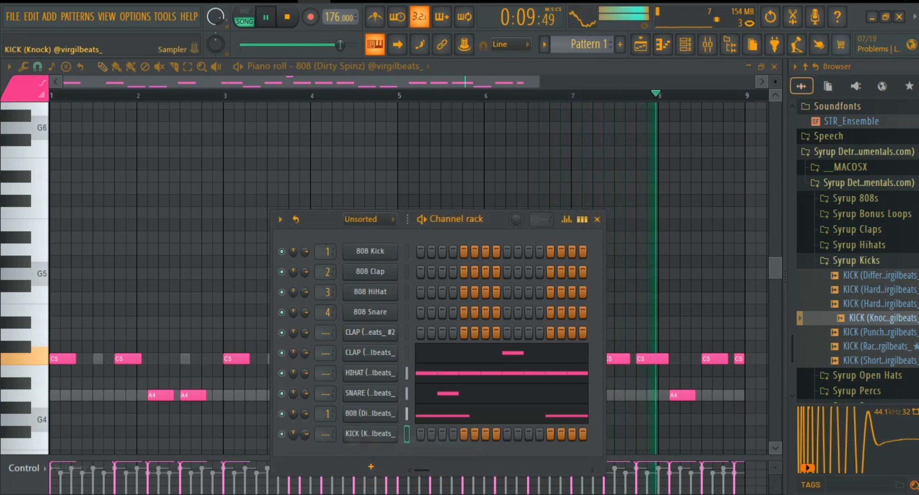
{"action": "right_click", "coordinate": [371, 434]}
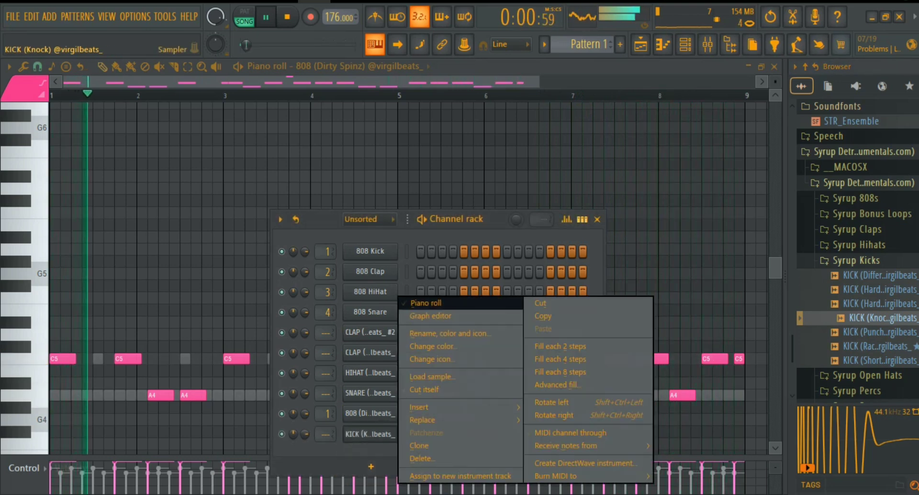
{"action": "left_click", "coordinate": [426, 303]}
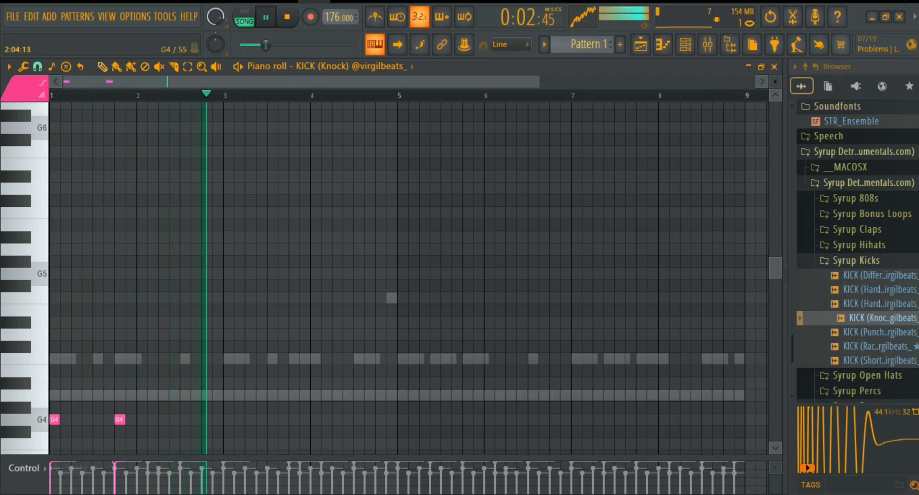
Place G4 kicks in bar 1 (steps 1, 13), bar 2 (steps 3, 9), bar 3 (steps 1, 7, 13) and bar 4 (step 5)
{"action": "key", "text": "space"}
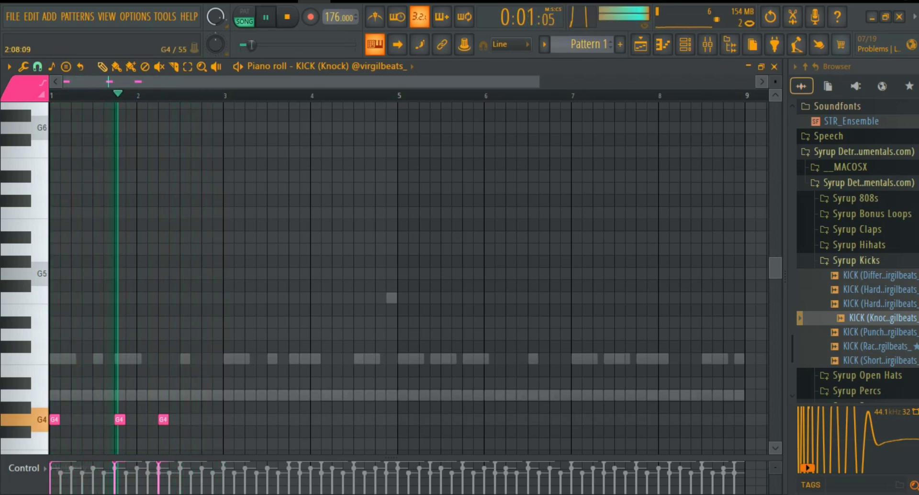
{"action": "left_click", "coordinate": [185, 420]}
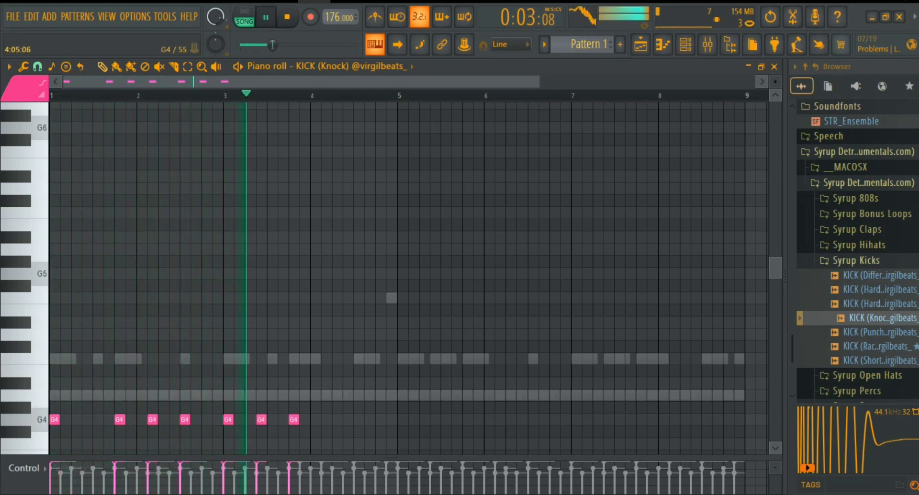
{"action": "left_click", "coordinate": [337, 419]}
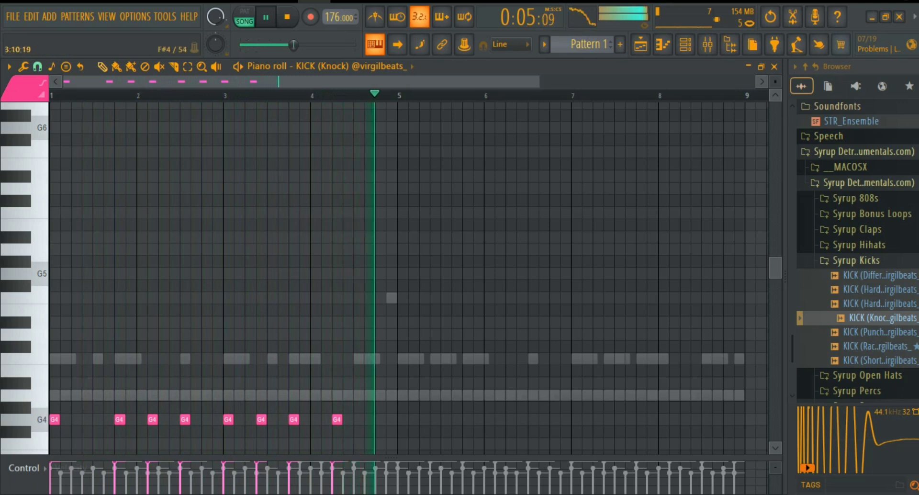
Remove and restore the kick on step 7 of bar 3, move the bar 4 kick to step 3 and add one on step 9
{"action": "right_click", "coordinate": [261, 420]}
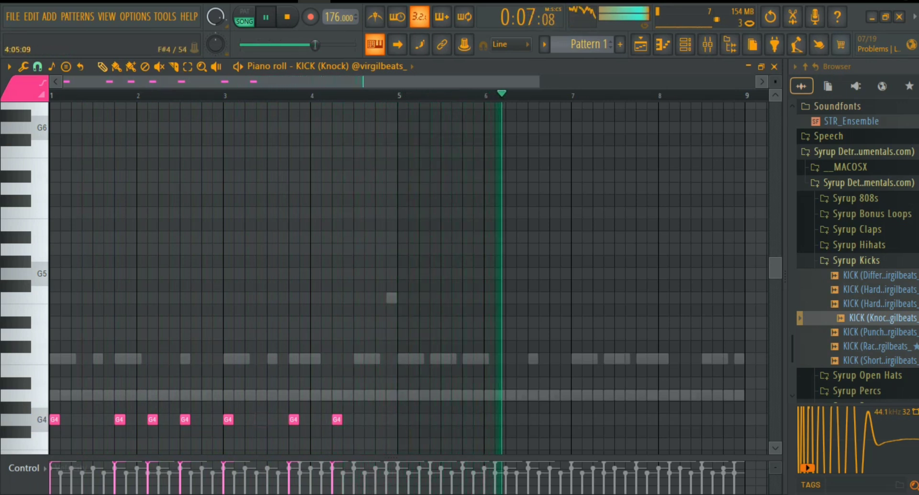
{"action": "left_click_drag", "start_coordinate": [337, 419], "coordinate": [326, 419]}
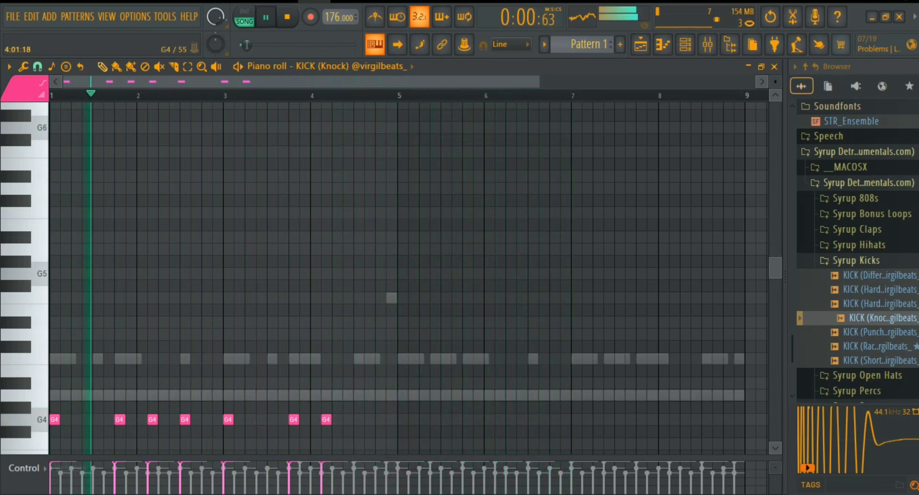
{"action": "left_click", "coordinate": [261, 419]}
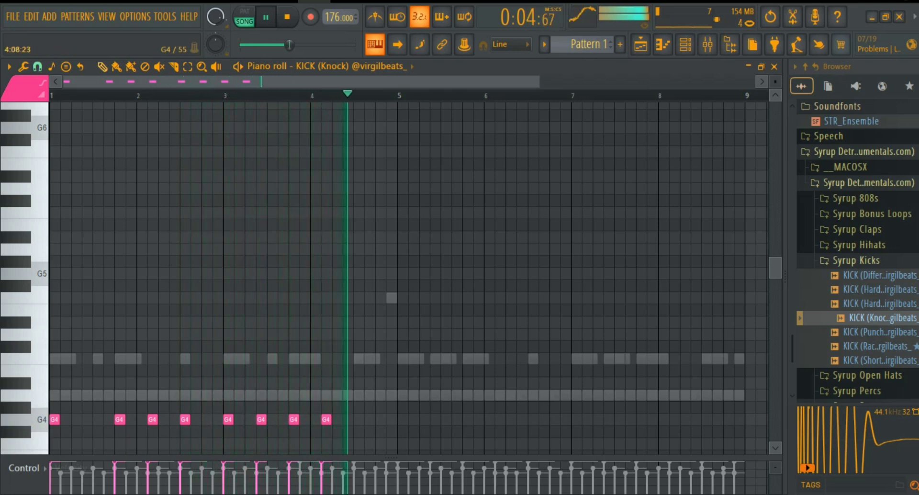
{"action": "left_click", "coordinate": [358, 420]}
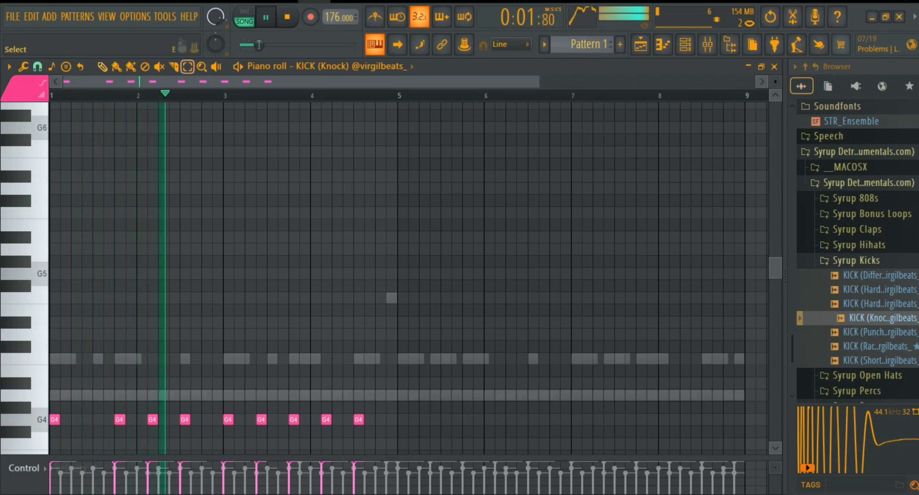
Select the four-bar kick pattern, duplicate it into bars 5 to 8 and deselect the notes
{"action": "key", "text": "ctrl+a"}
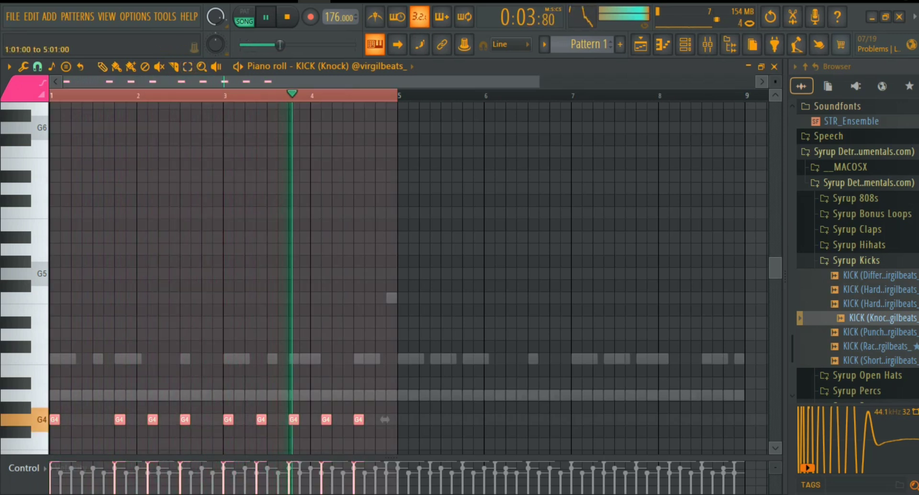
{"action": "key", "text": "ctrl+b"}
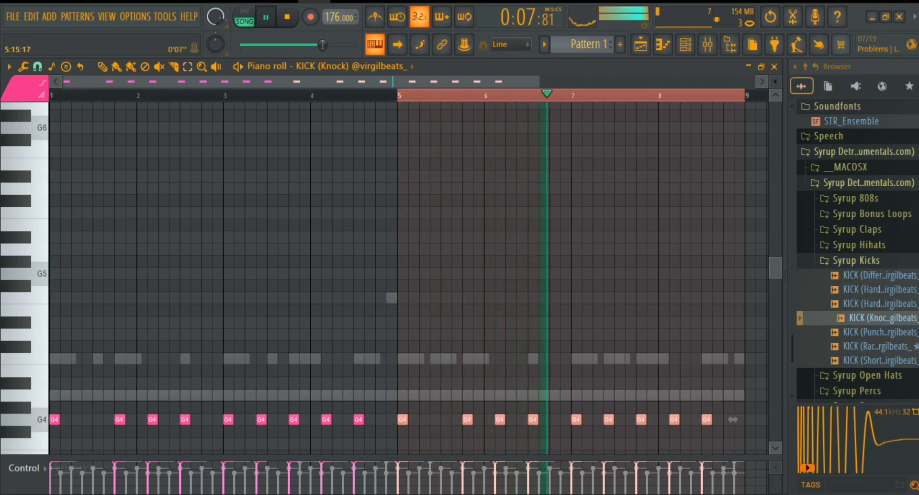
{"action": "key", "text": "ctrl+d"}
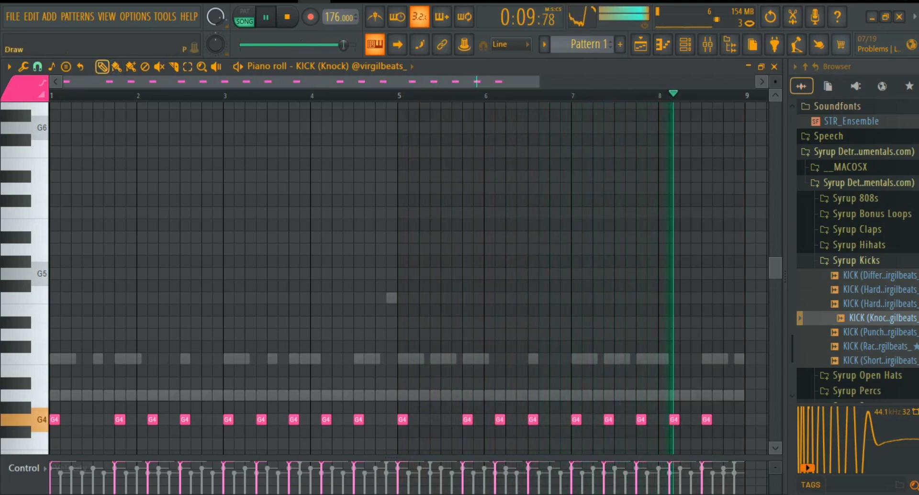